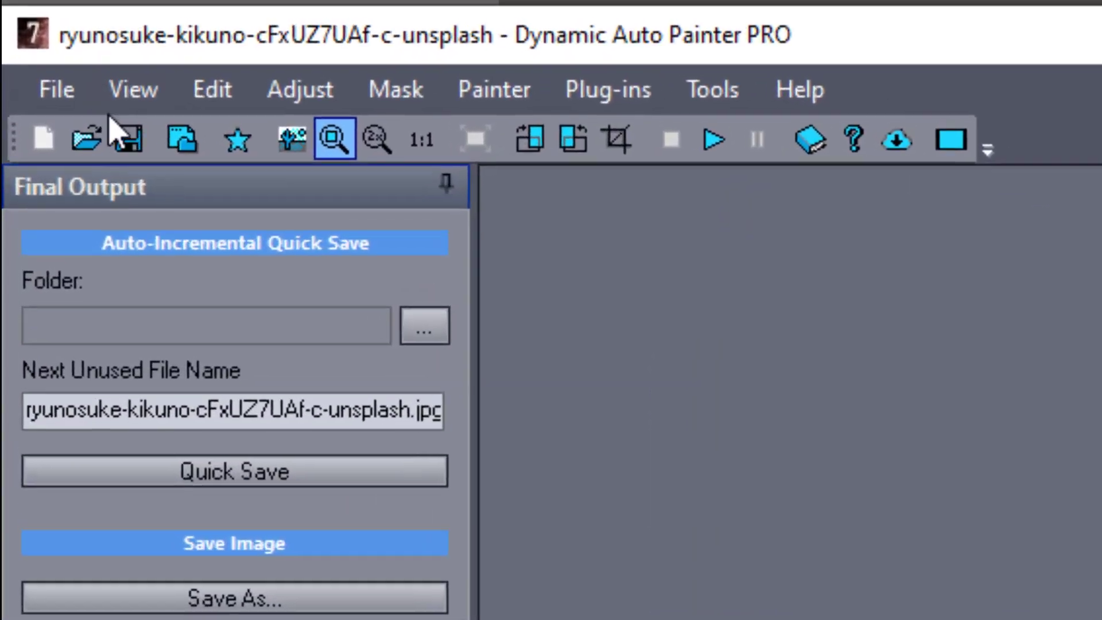
# - Save the flower painting as a DAP_ALPHA PNG with the input's alpha using Save Special
pyautogui.click(18, 26)
pyautogui.moveTo(194, 396)
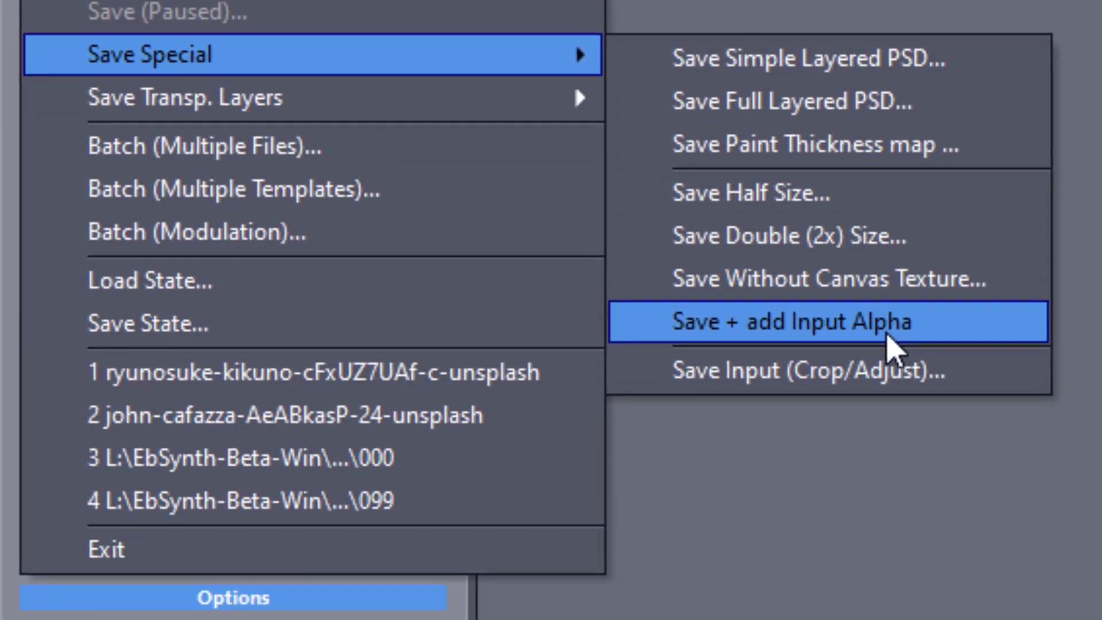
pyautogui.click(889, 338)
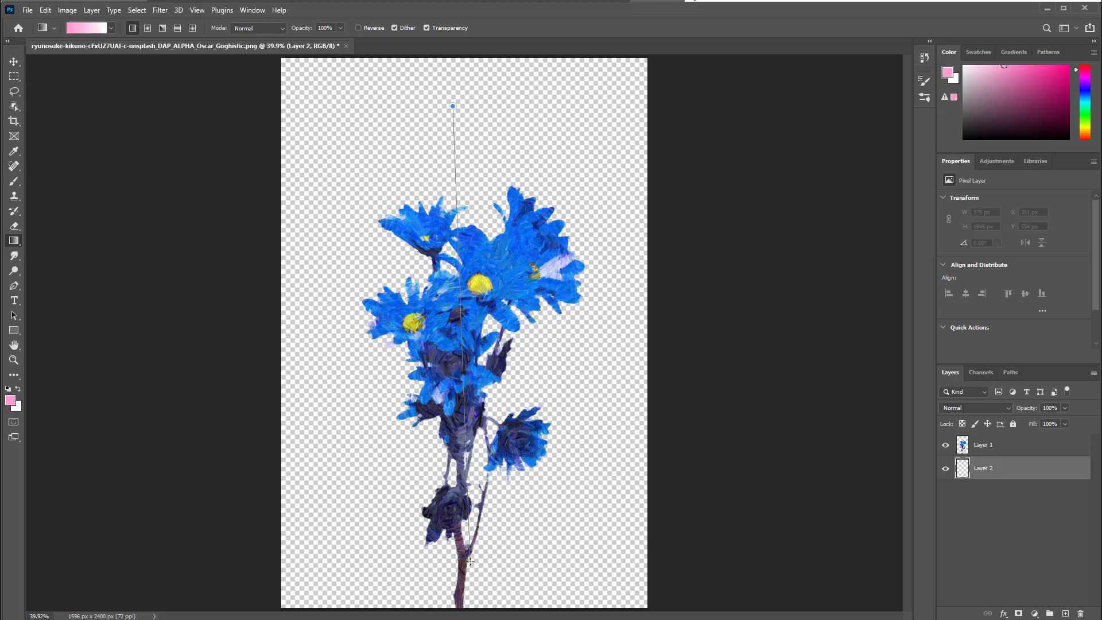
# - Fill Layer 2 with a pink-to-white gradient from top to bottom of the canvas
pyautogui.moveTo(470, 562); pyautogui.dragTo(469, 564)
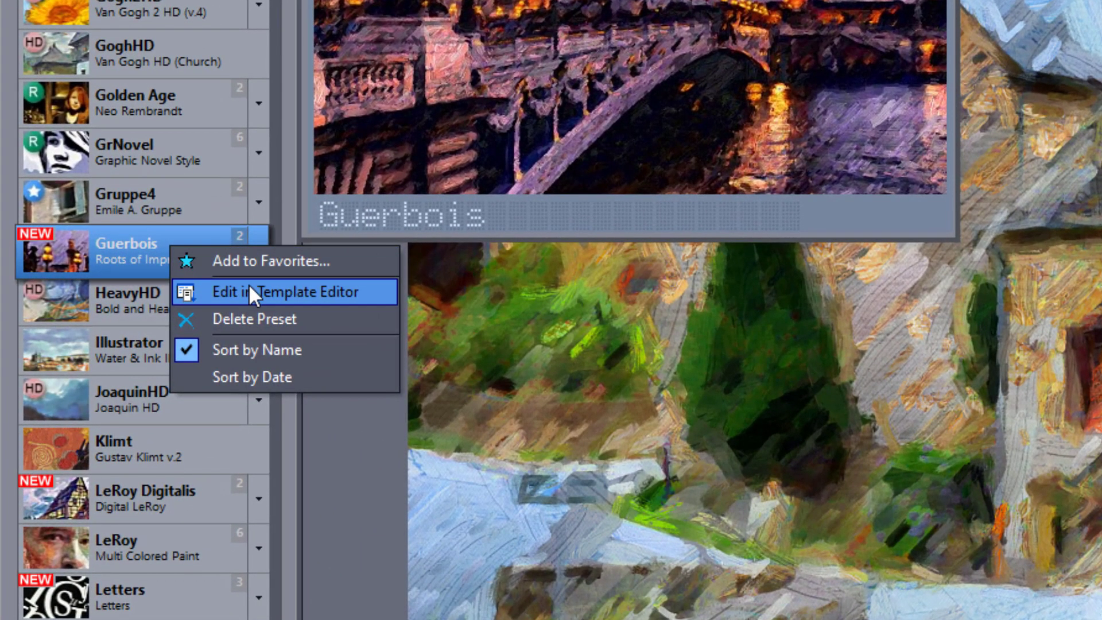
# - Edit the Guerbois preset in the Template Editor, review Dry Reveal's portrait mask opacity, then view Prep
pyautogui.click(249, 285)
pyautogui.click(511, 550)
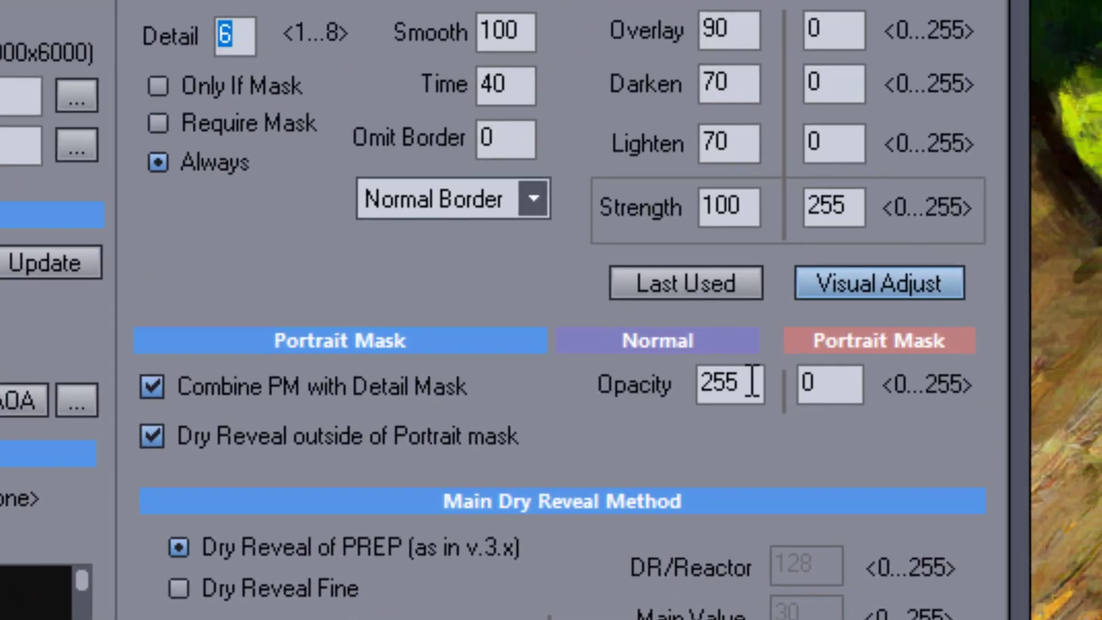
pyautogui.doubleClick(686, 408)
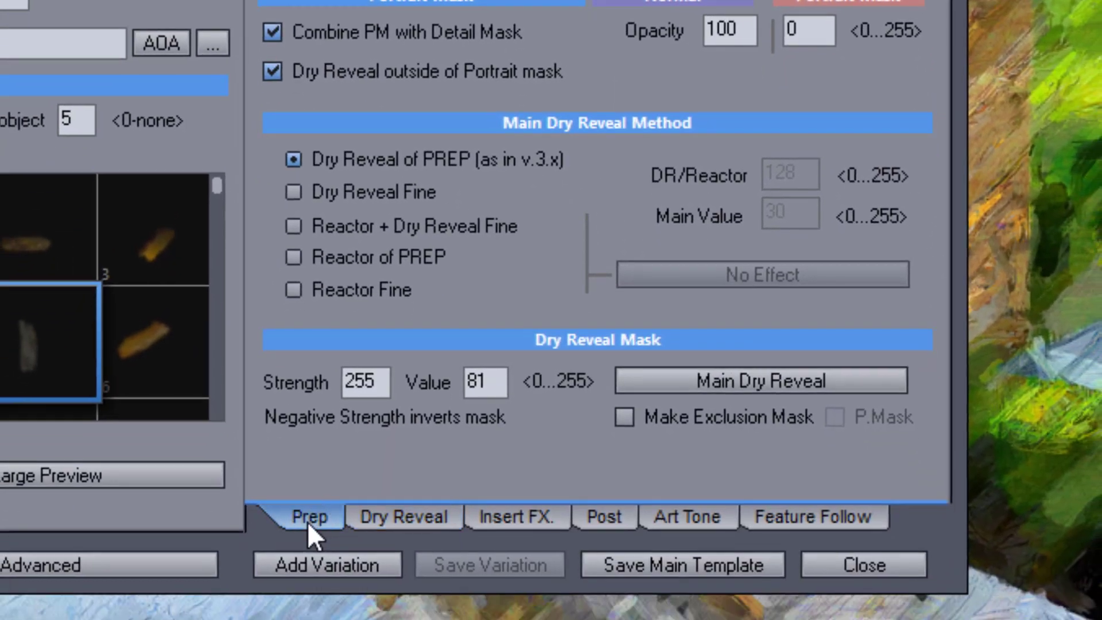
pyautogui.click(309, 523)
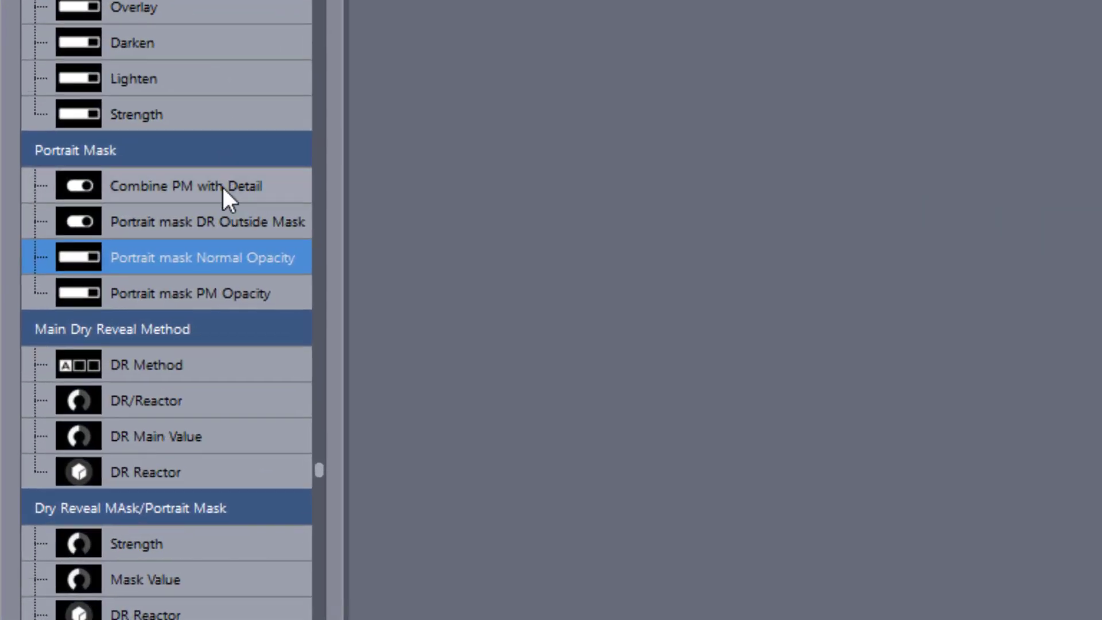
# - Add an enabled PM + Detail switch and a Portrait mask Normal Opacity slider set to 126
pyautogui.click(223, 187)
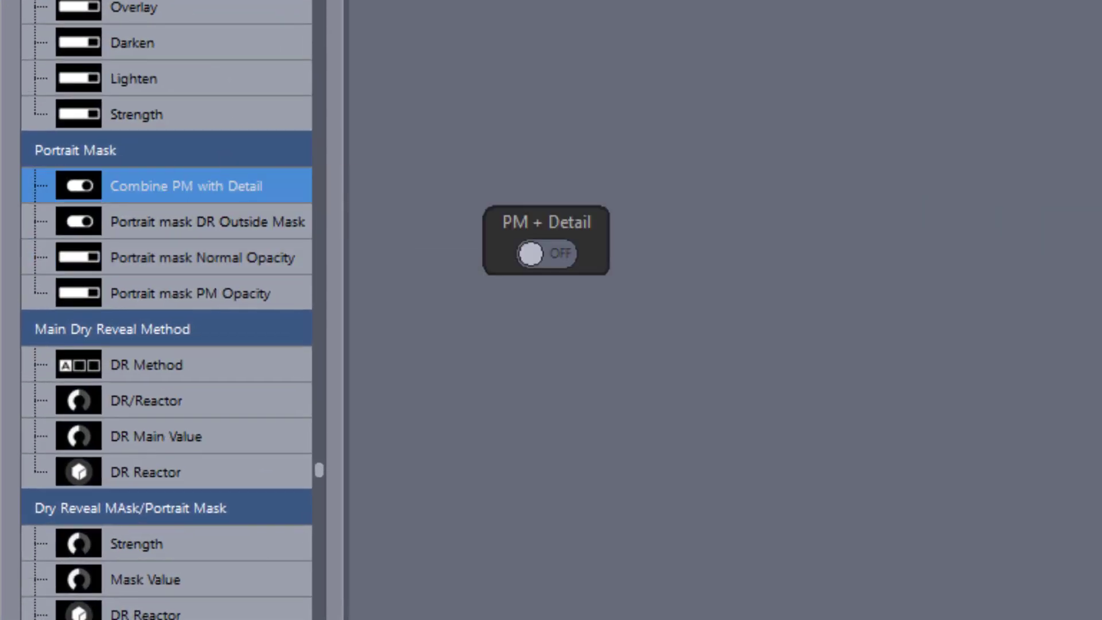
pyautogui.click(556, 251)
pyautogui.moveTo(188, 257); pyautogui.dragTo(707, 225)
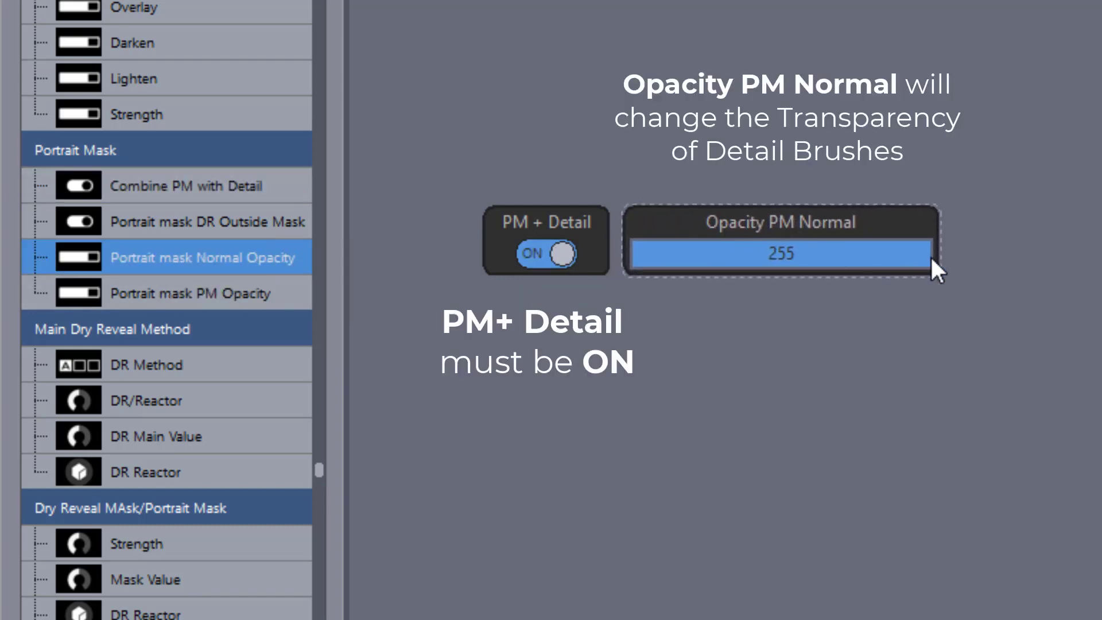
pyautogui.moveTo(933, 257); pyautogui.dragTo(781, 263)
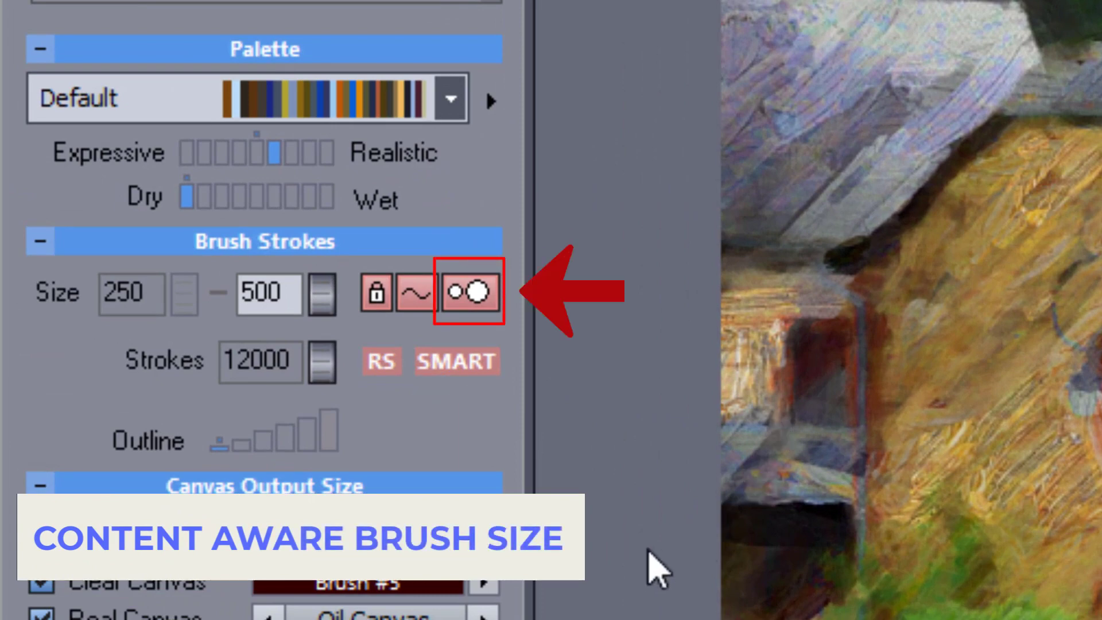
# - Open the relative brush size graph beside the Size setting
pyautogui.click(415, 293)
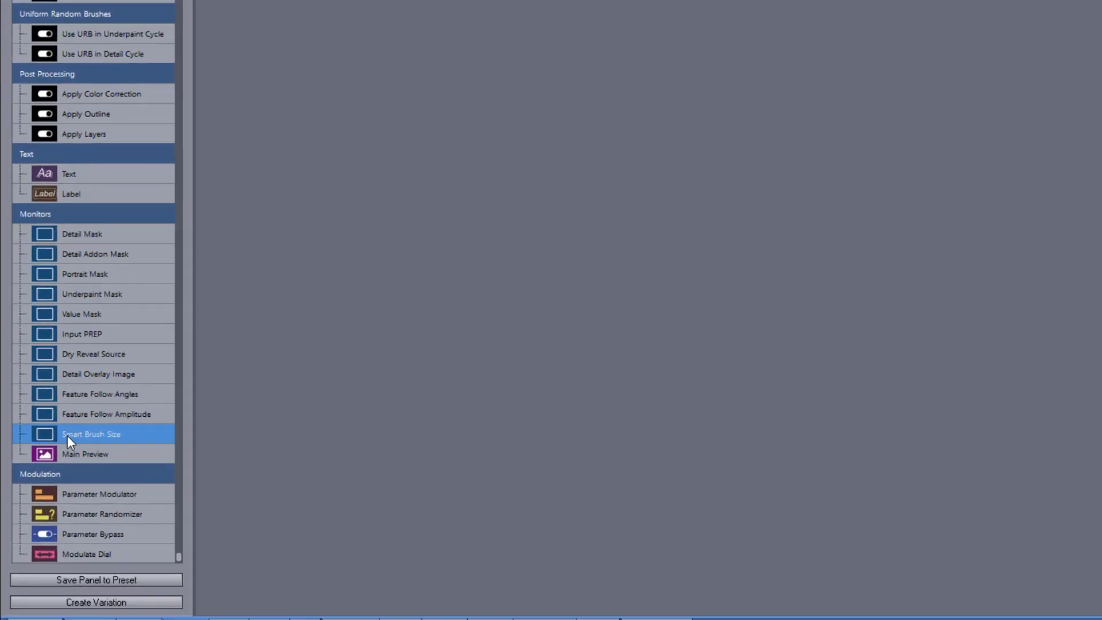
# - Drag the Smart Brush Size item from Monitors onto the custom panel
pyautogui.moveTo(116, 349)
pyautogui.mouseDown()
pyautogui.moveTo(469, 243)
pyautogui.moveTo(535, 134)
pyautogui.mouseUp()
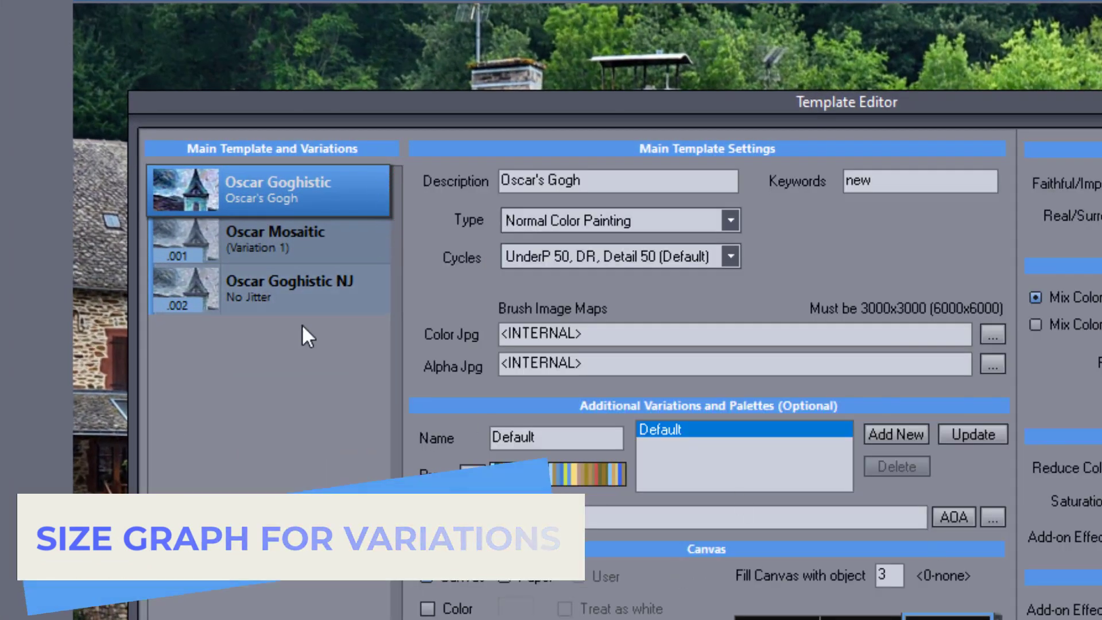
# - Select the Oscar Mosaitic variation and open its own brush size graph beside Max Size
pyautogui.click(286, 235)
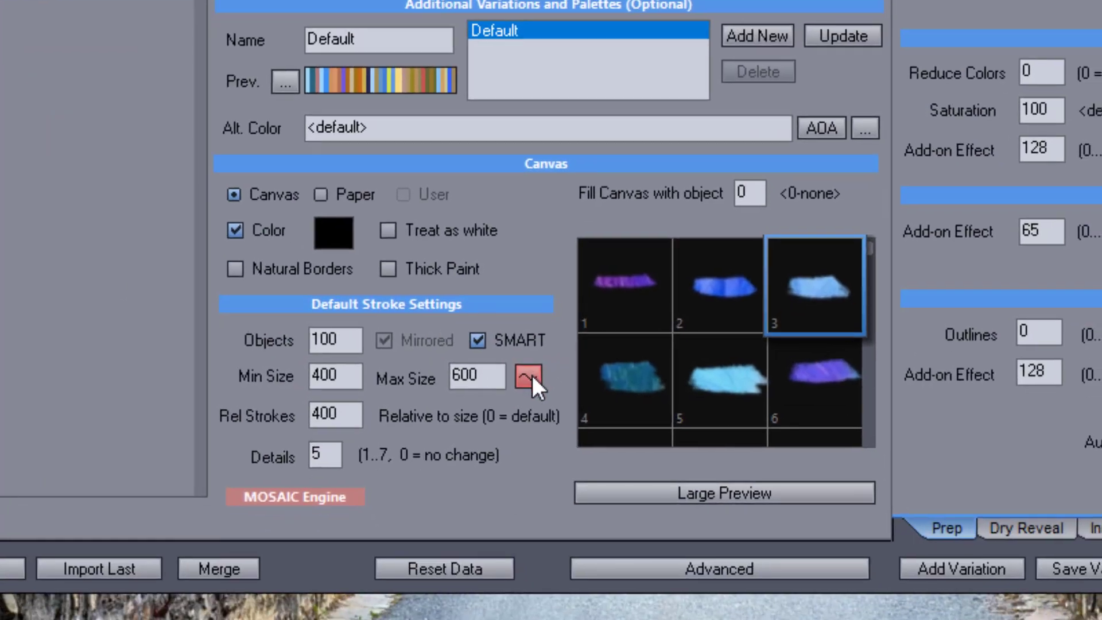
pyautogui.click(528, 376)
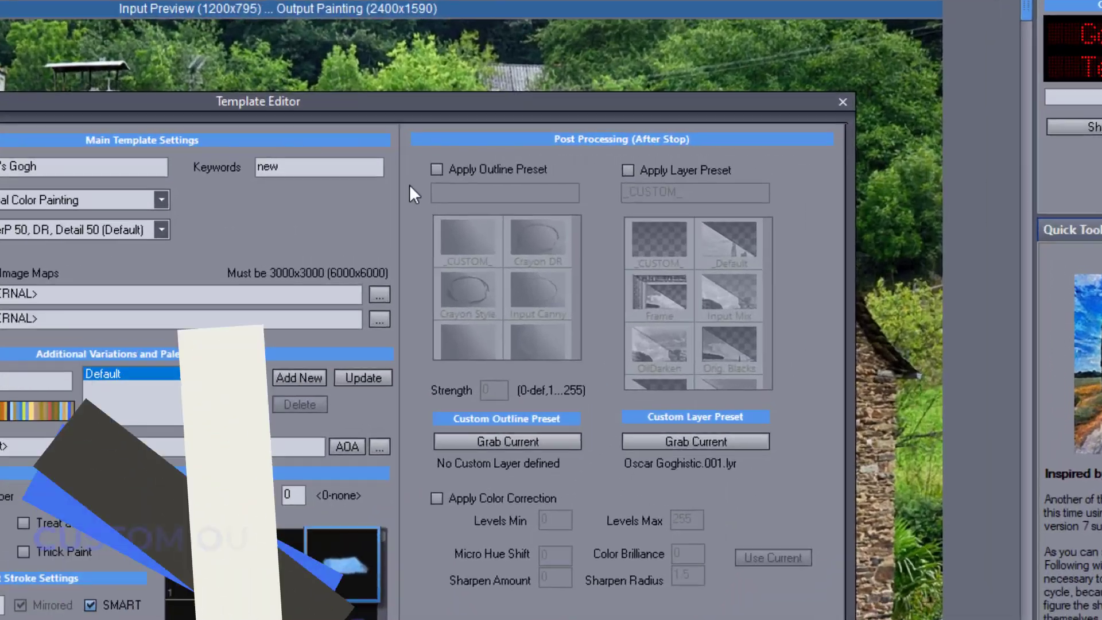
# - Enable Apply Outline Preset and Apply Layer Preset, both set to _CUSTOM_
pyautogui.click(437, 169)
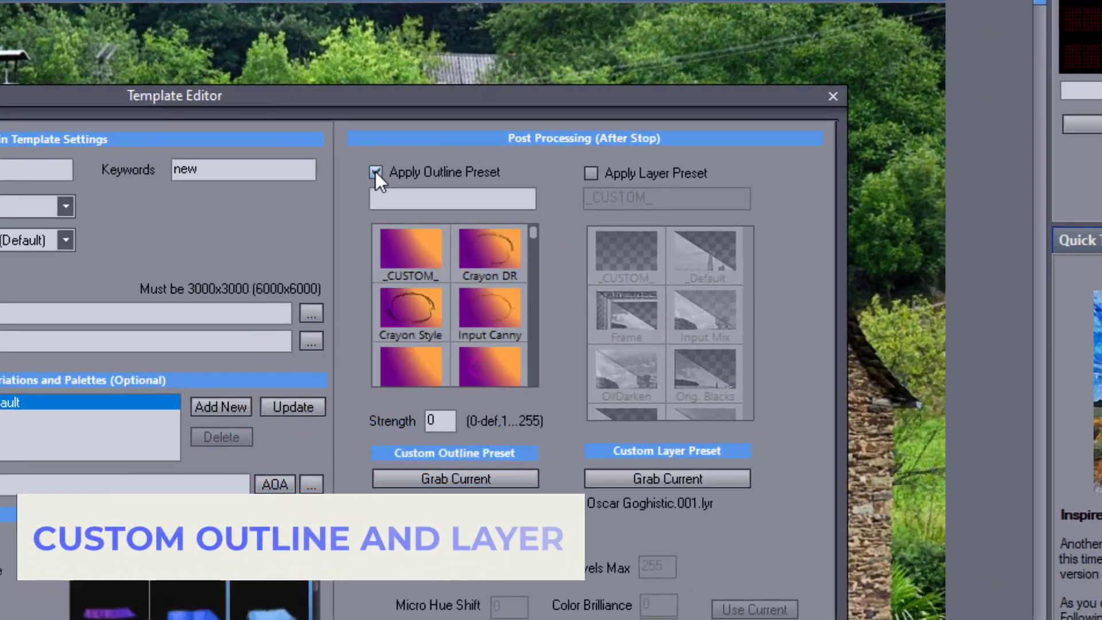
pyautogui.click(392, 243)
pyautogui.click(592, 173)
pyautogui.click(618, 252)
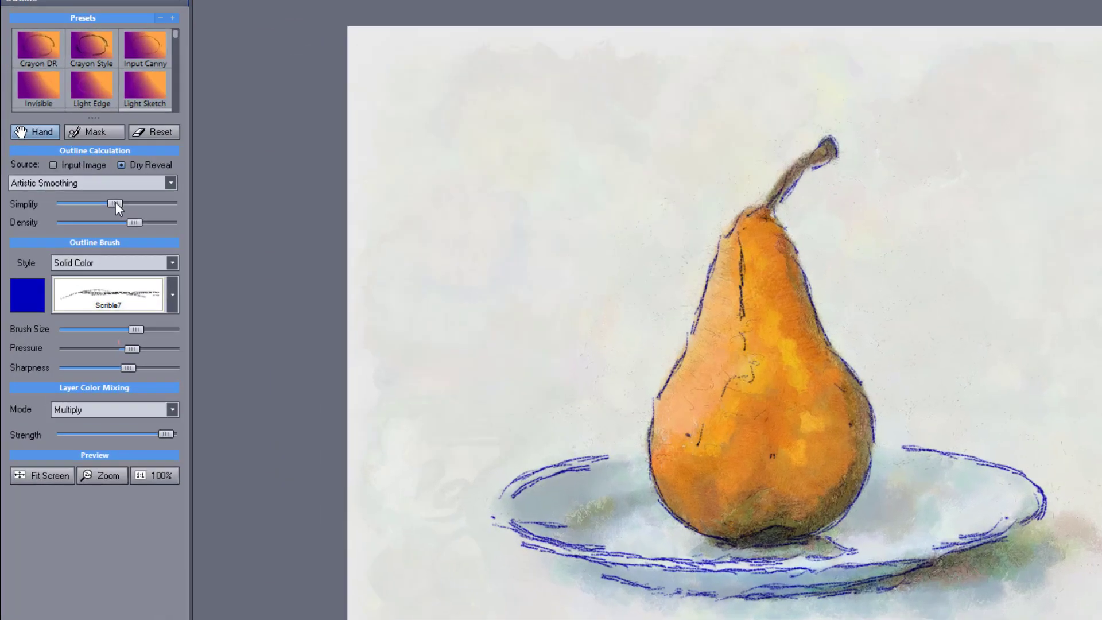
# - Increase the outline's Simplify value and apply the dark outline to the pear painting
pyautogui.moveTo(116, 204); pyautogui.dragTo(137, 205)
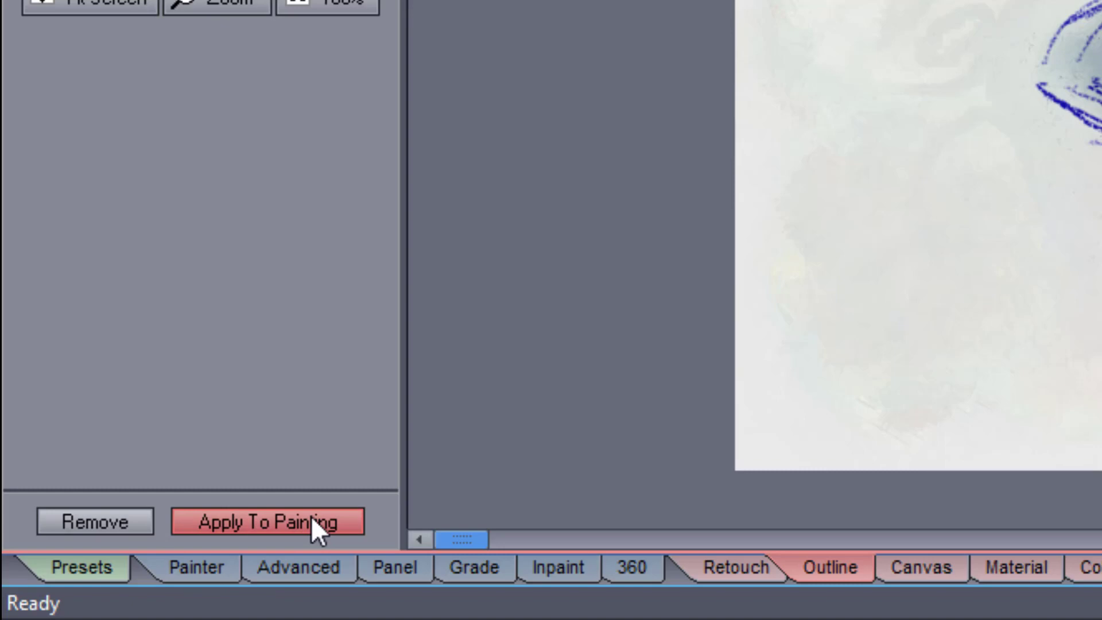
pyautogui.click(311, 522)
pyautogui.click(186, 559)
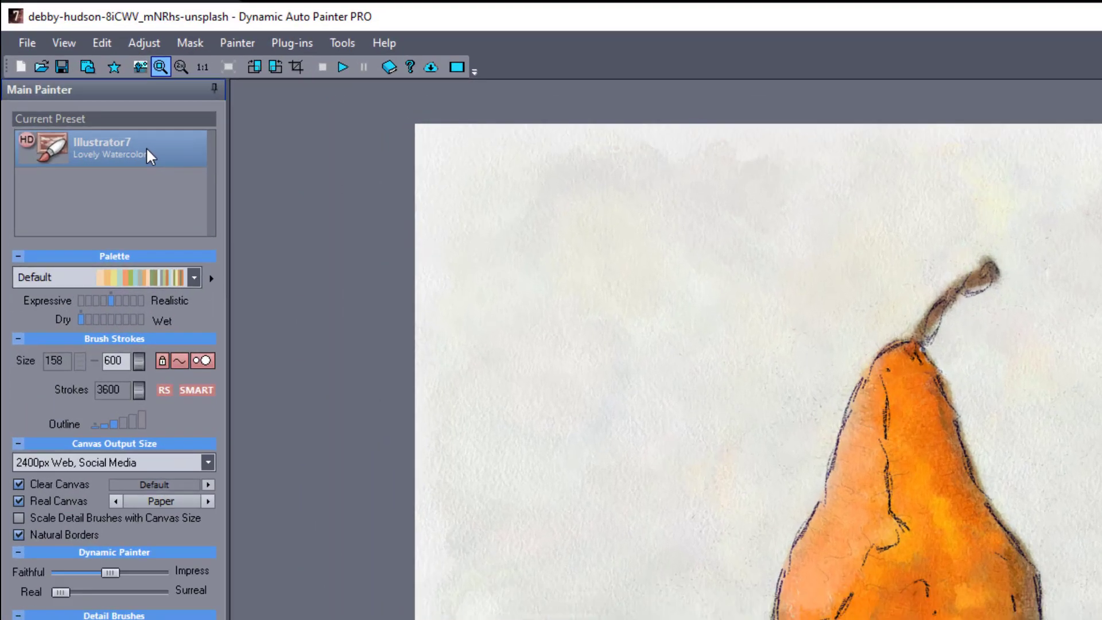
# - Grab the current outline as the custom outline preset and save the template as Illustrator7
pyautogui.rightClick(94, 94)
pyautogui.click(127, 97)
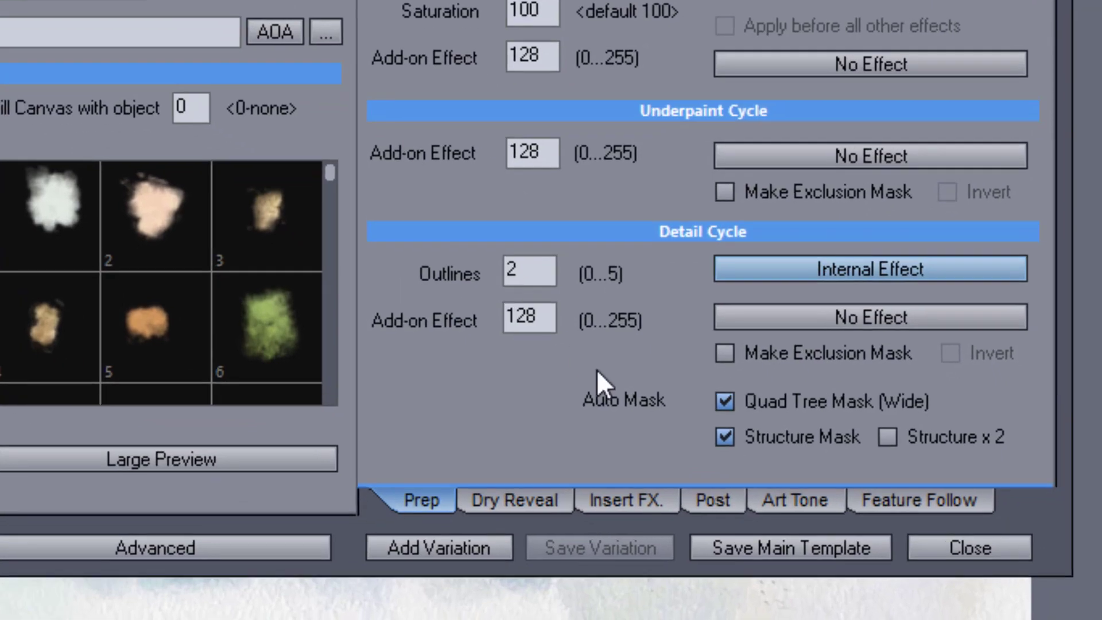
pyautogui.click(784, 586)
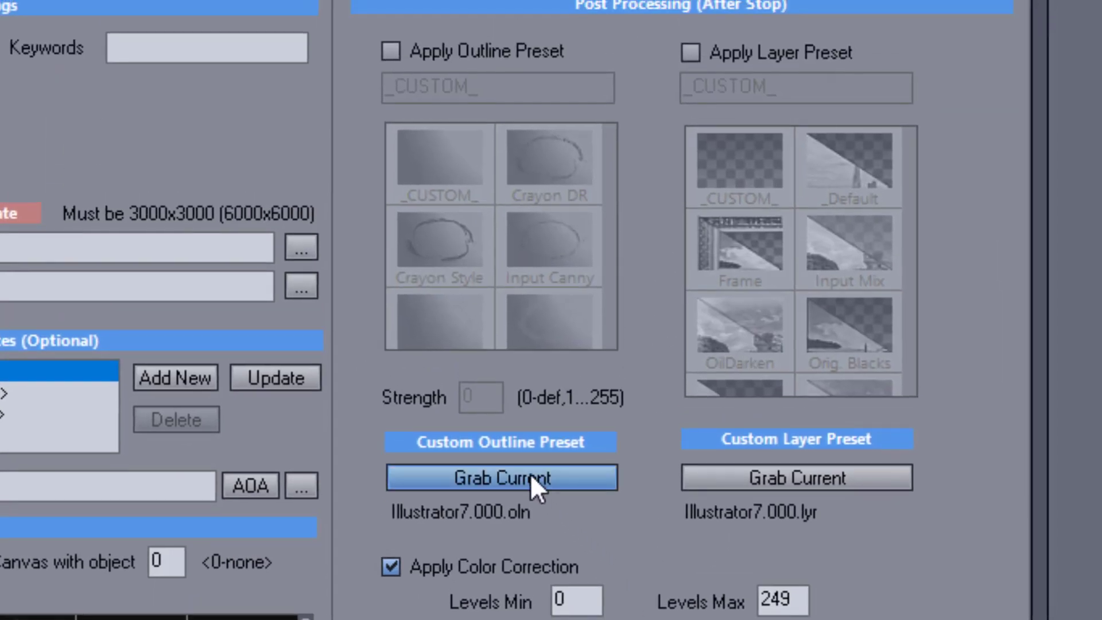
pyautogui.click(530, 475)
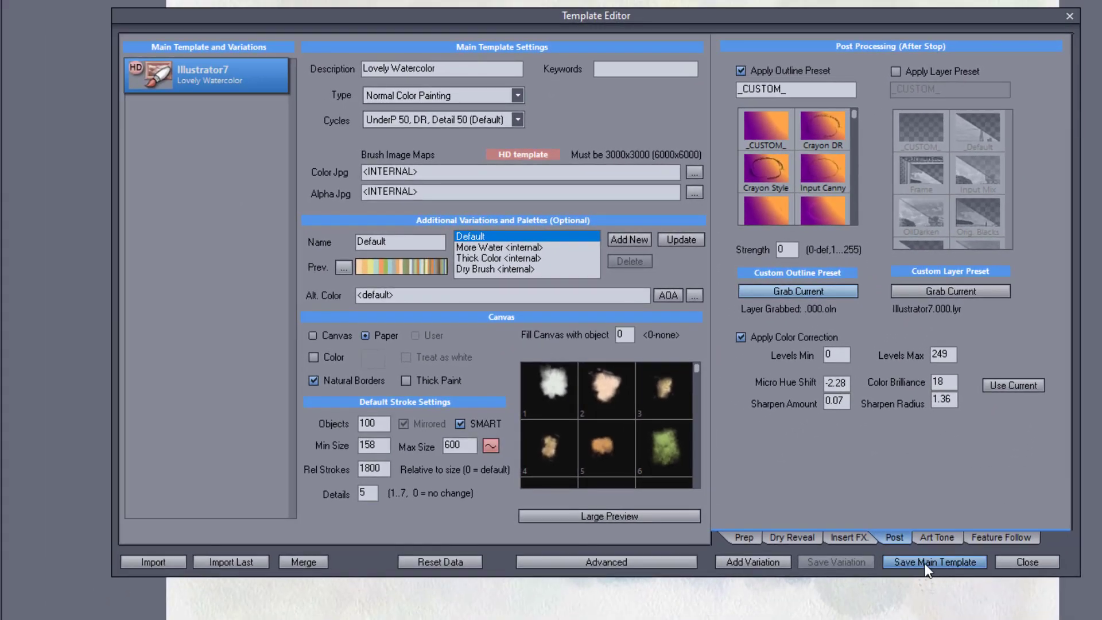
pyautogui.click(925, 565)
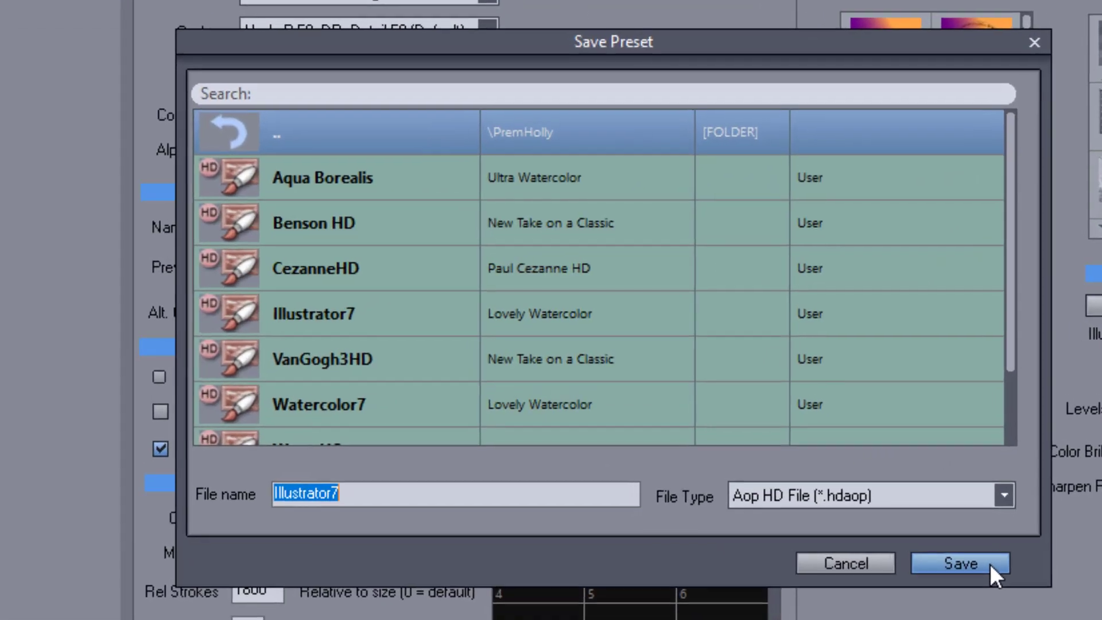
pyautogui.click(814, 452)
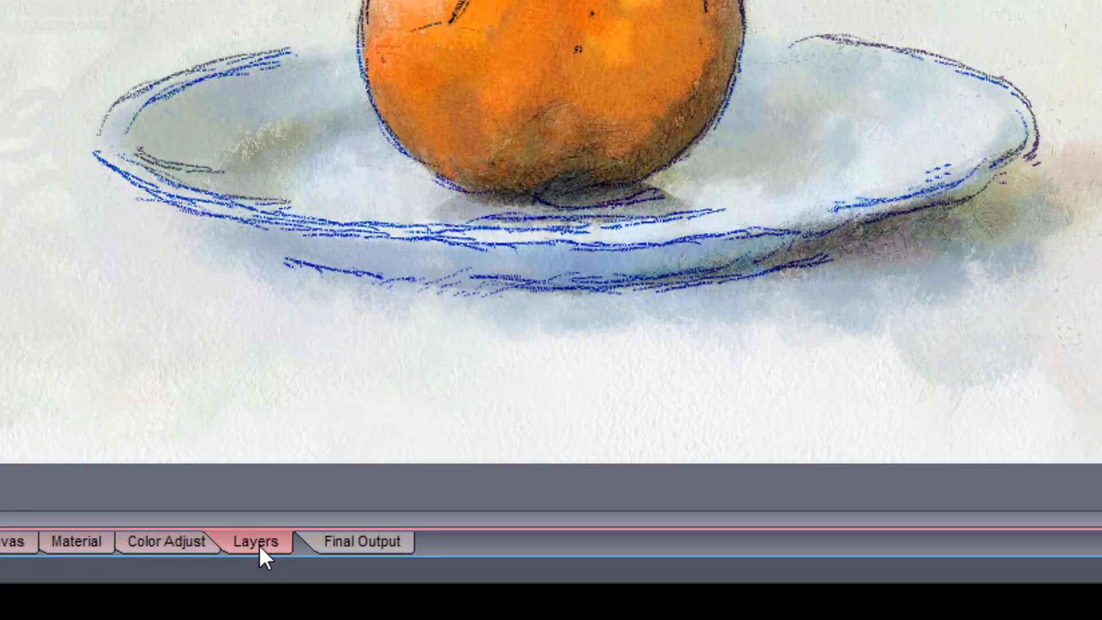
# - Add a 'DAP 7' Draw Text layer and move it toward the painting's top right
pyautogui.click(259, 545)
pyautogui.click(230, 350)
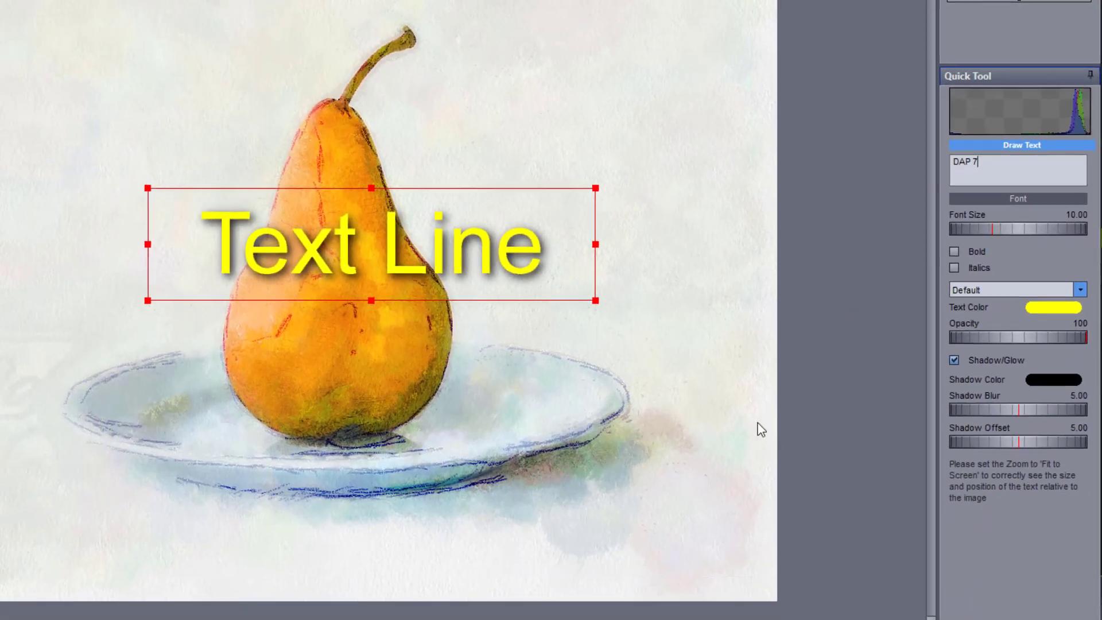
pyautogui.press('Return')
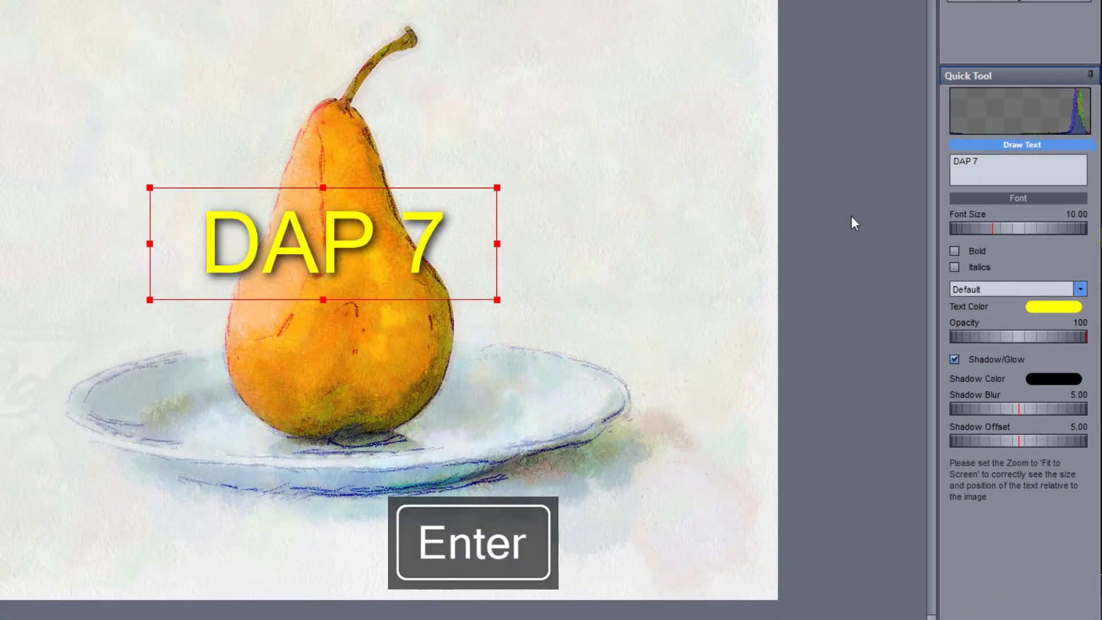
pyautogui.moveTo(339, 240); pyautogui.dragTo(593, 0)
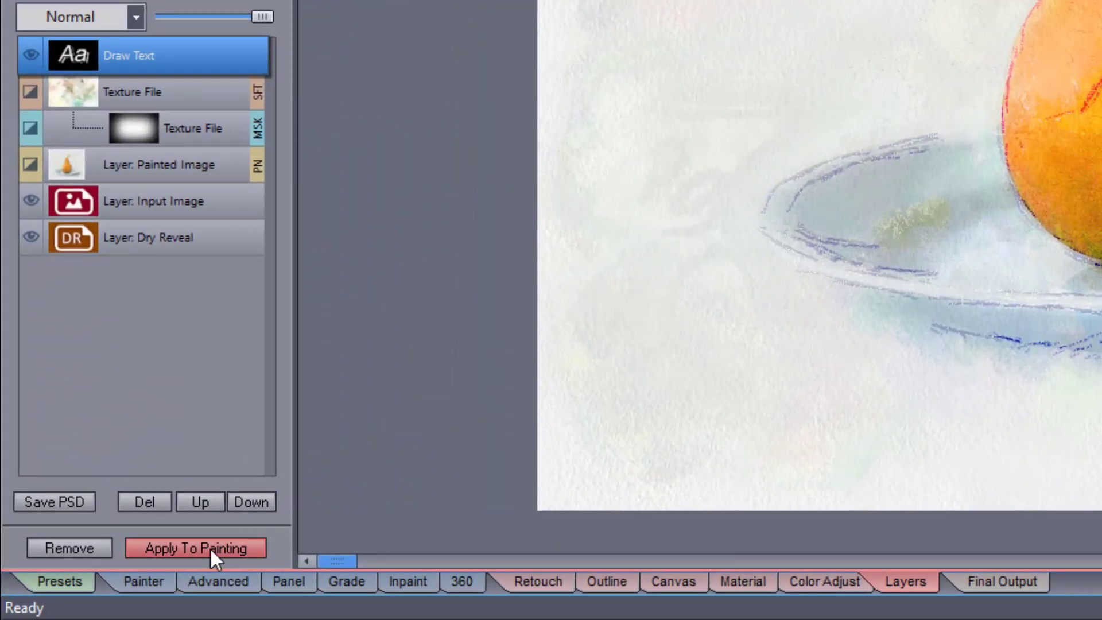
# - Apply the layers, grab them as the custom layer preset, and overwrite the Illustrator7 template
pyautogui.click(210, 547)
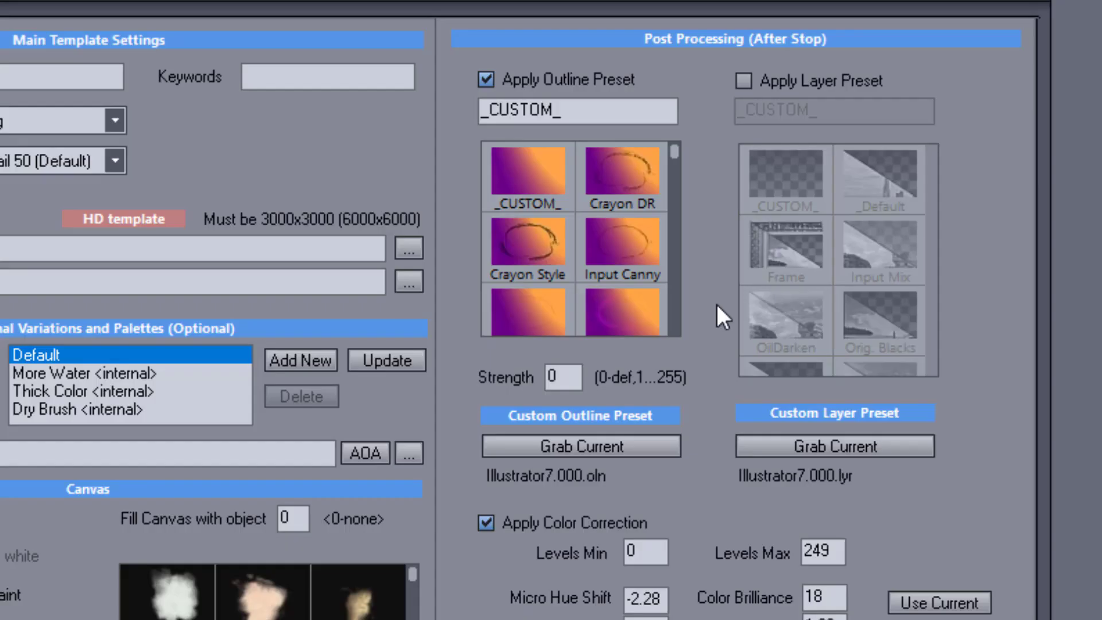
pyautogui.click(825, 443)
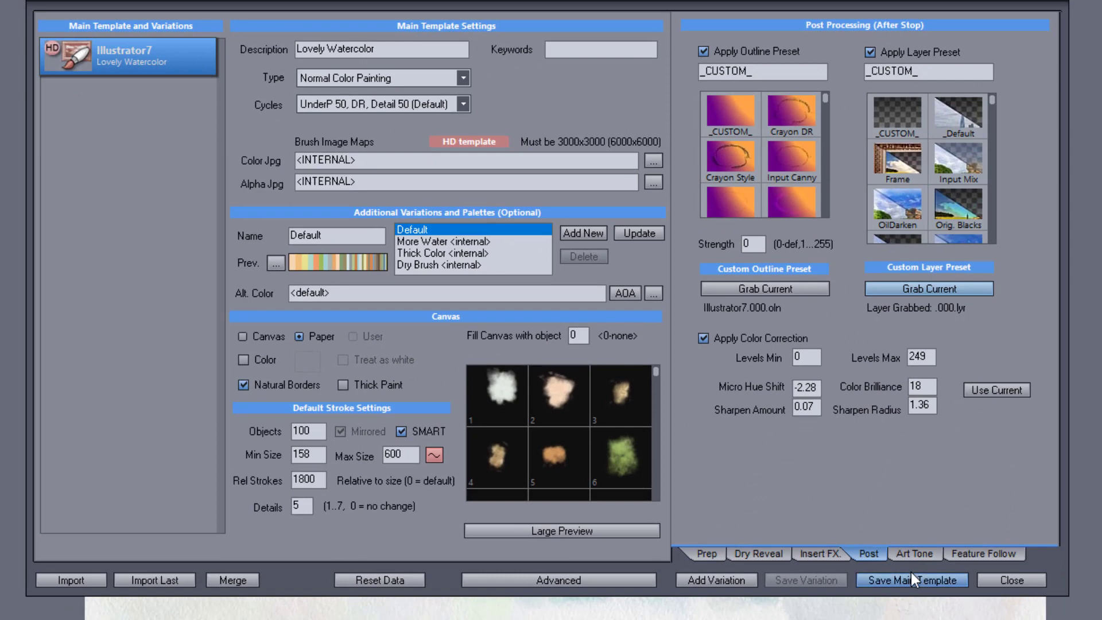
pyautogui.click(910, 578)
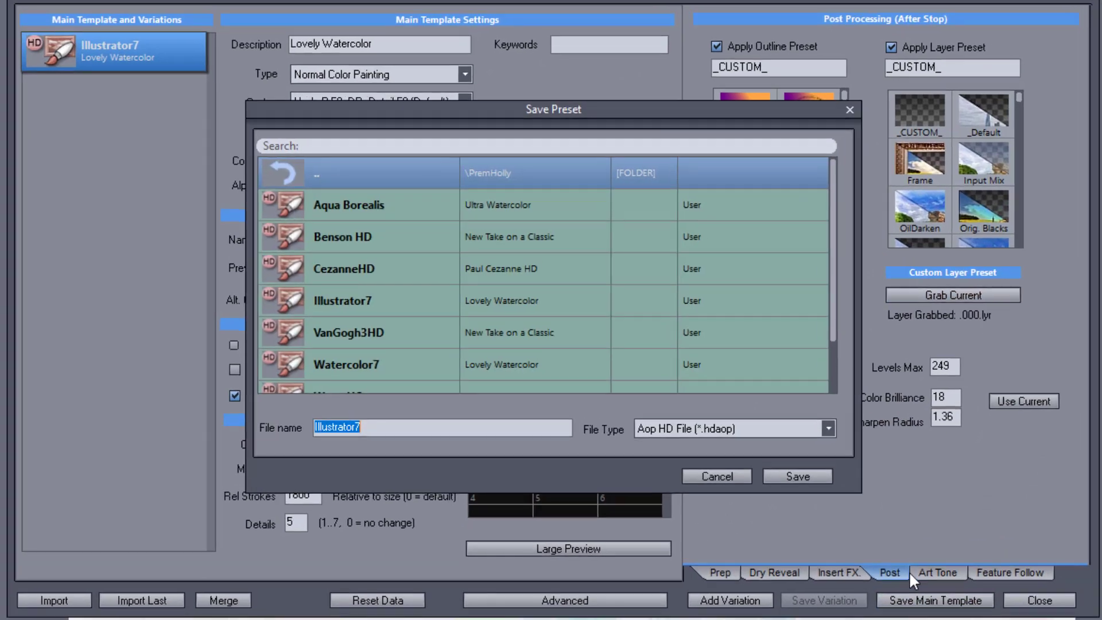
pyautogui.click(793, 460)
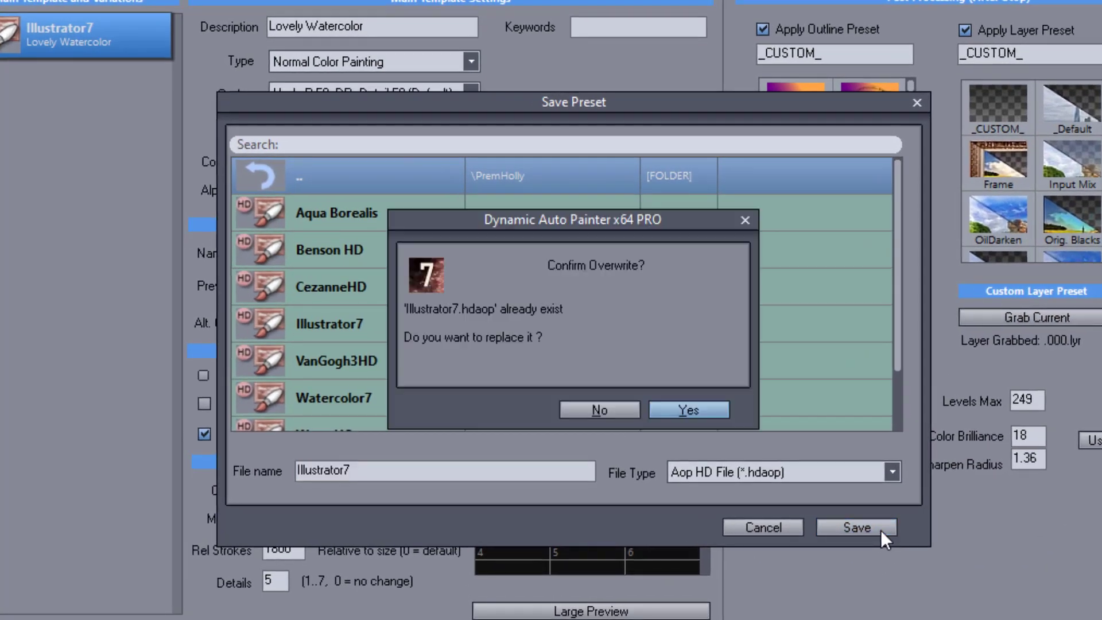
pyautogui.click(709, 408)
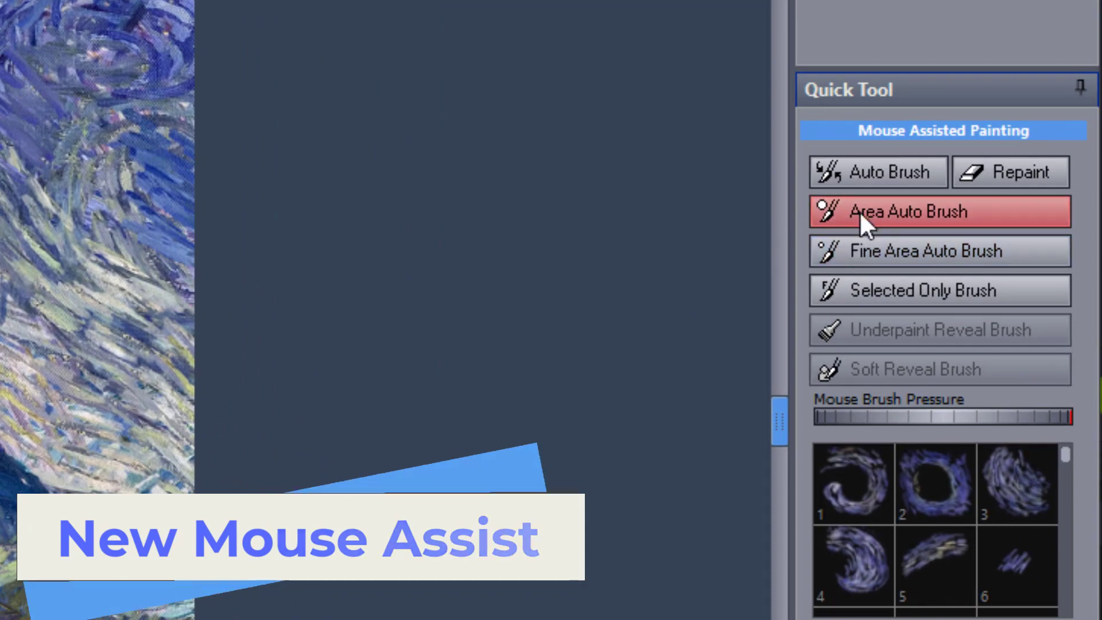
# - Switch mouse-assisted painting to Auto Brush mode in the Quick Tool panel
pyautogui.click(881, 168)
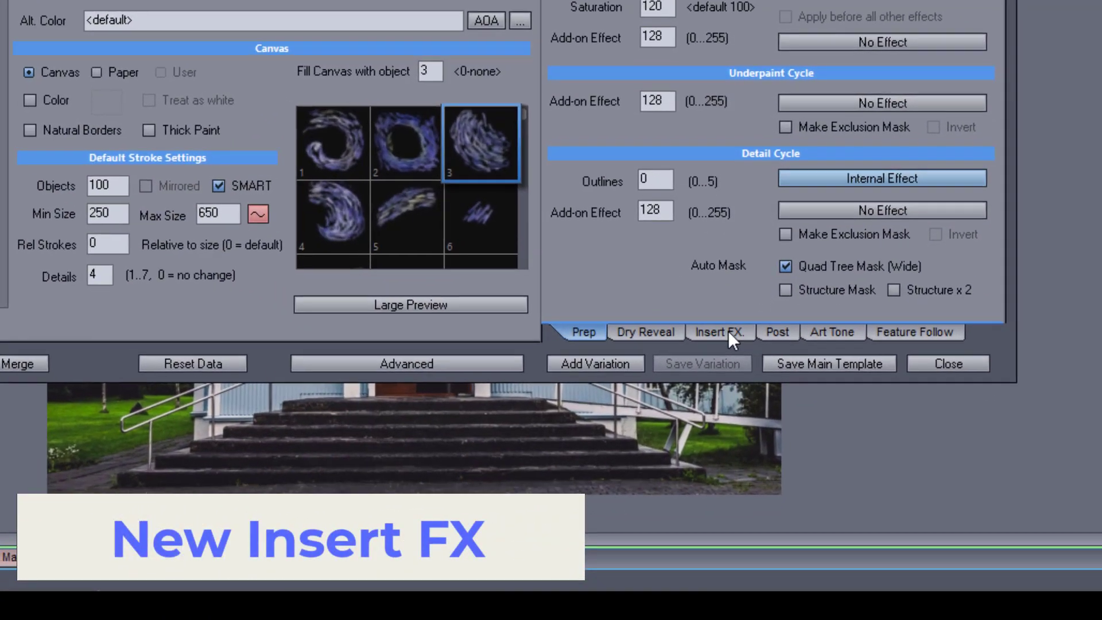
# - In Insert FX, try then reset Lightness, and set Insert Dramatica2's Hue to -88
pyautogui.click(728, 332)
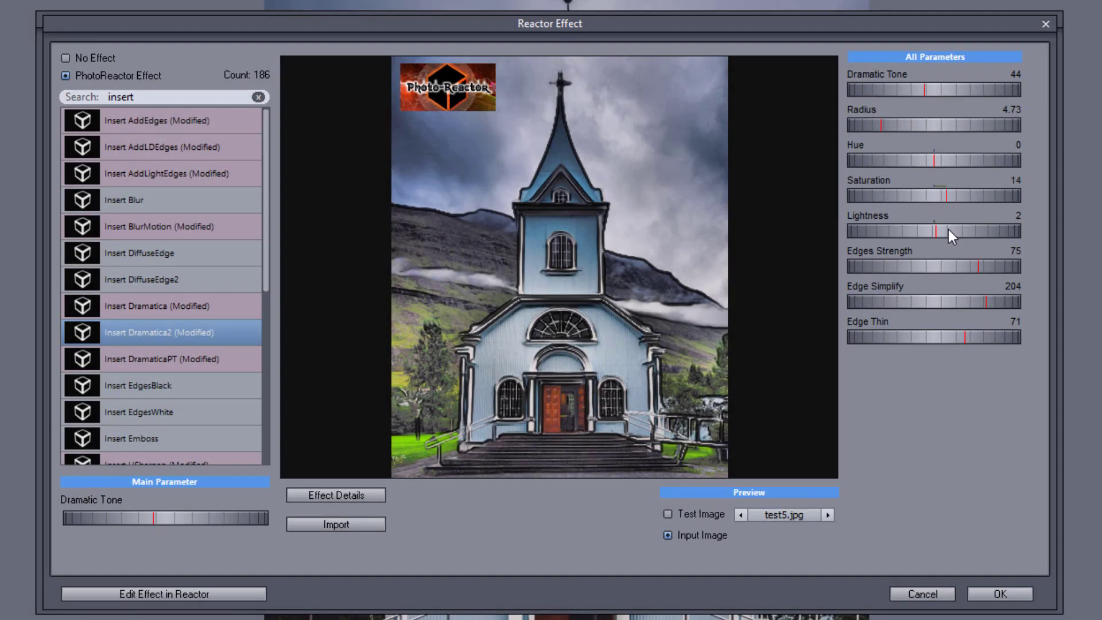
pyautogui.moveTo(948, 229); pyautogui.dragTo(888, 226)
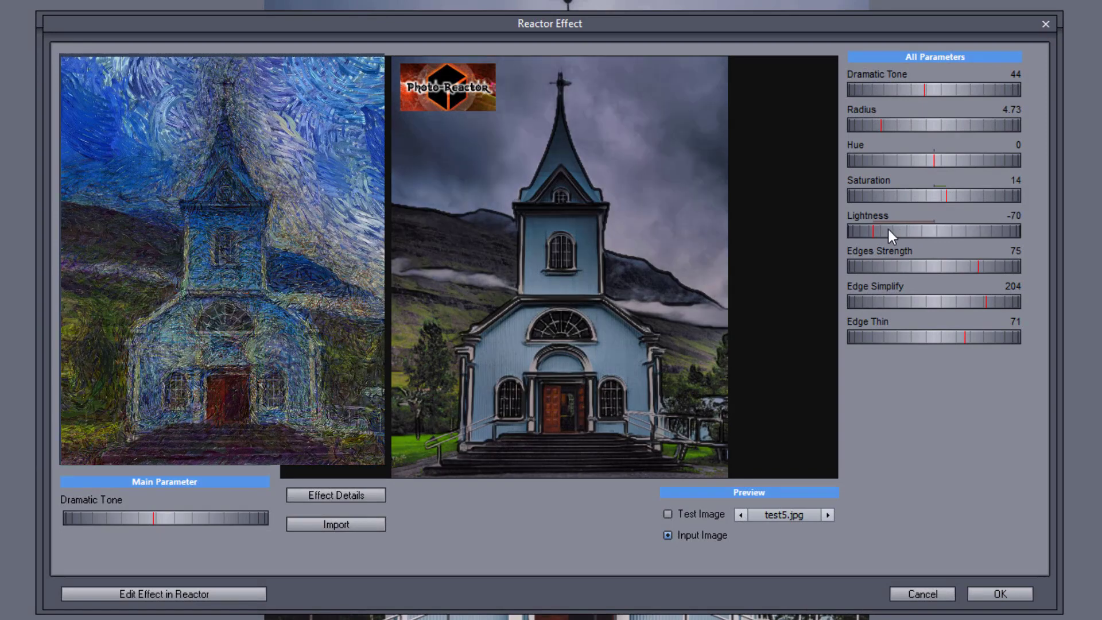
pyautogui.doubleClick(887, 229)
pyautogui.moveTo(946, 165); pyautogui.dragTo(928, 163)
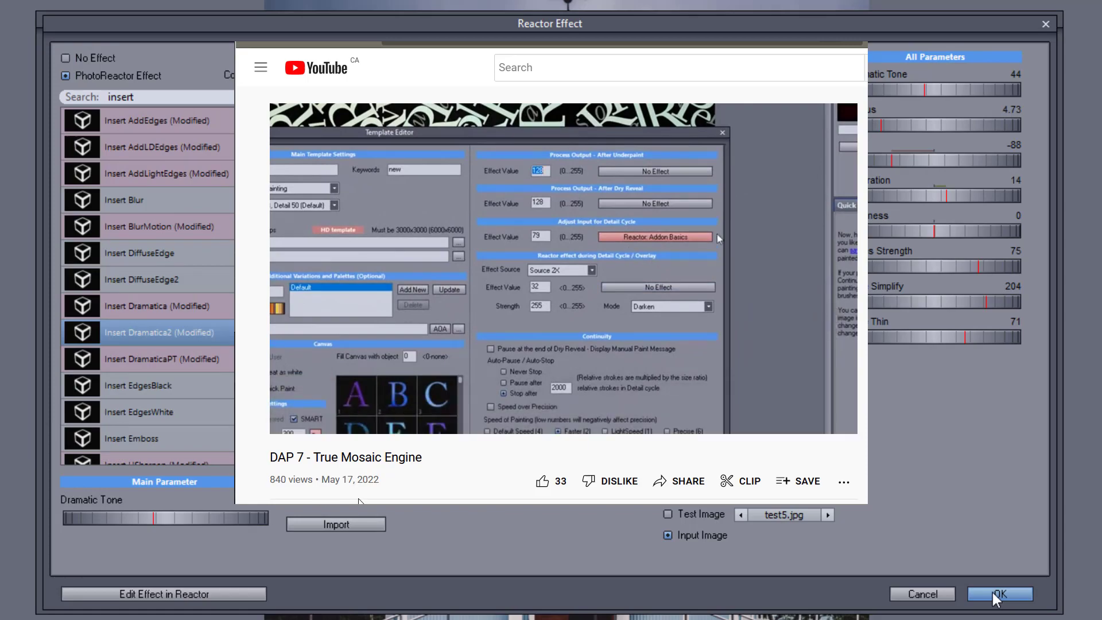
# - Accept the modified Reactor Effect settings and close the dialog
pyautogui.click(991, 591)
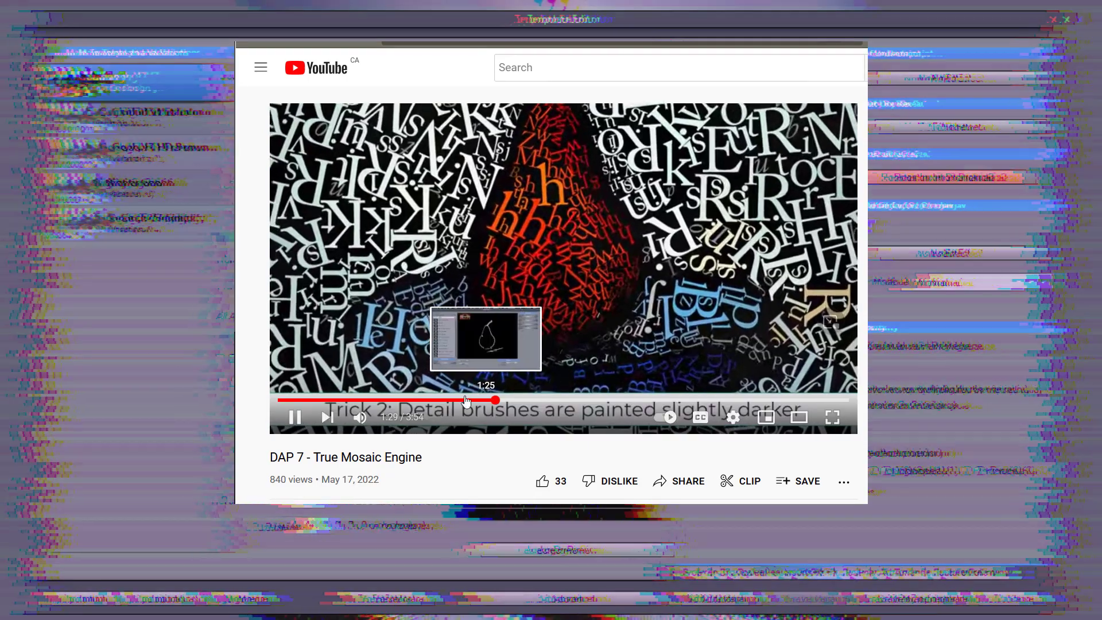